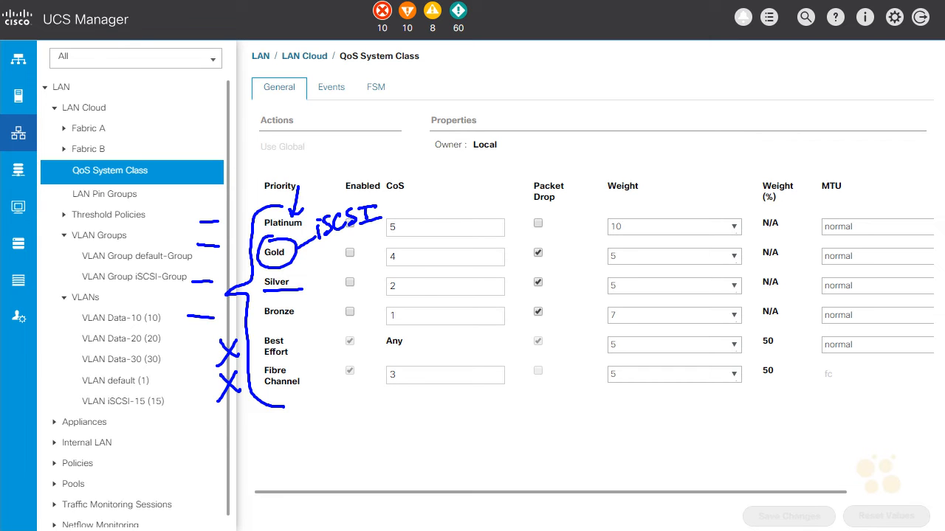
Enable the Gold priority in the QoS System Class.
{"action": "left_click", "coordinate": [350, 252]}
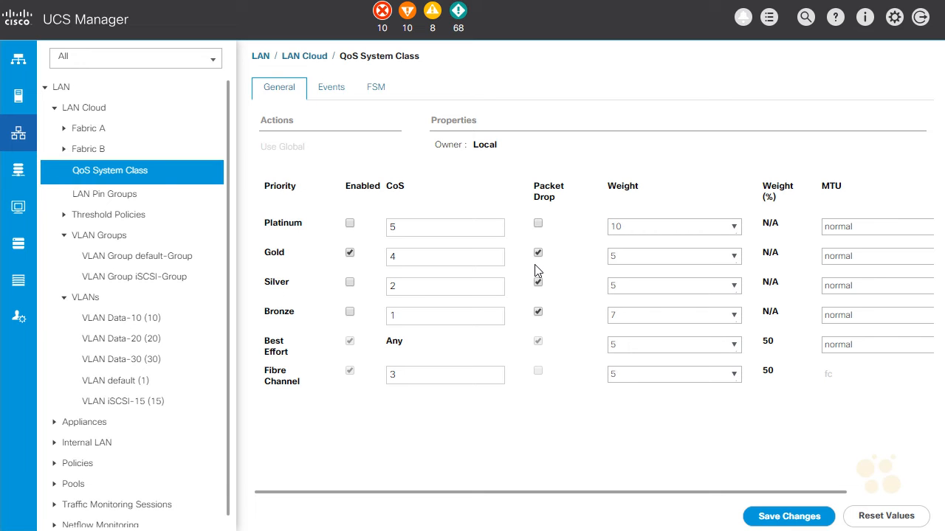
{"action": "left_click_drag", "start_coordinate": [554, 226], "coordinate": [555, 251]}
{"action": "mouse_move", "coordinate": [554, 224]}
{"action": "left_mouse_down"}
{"action": "mouse_move", "coordinate": [556, 243]}
{"action": "mouse_move", "coordinate": [569, 248]}
{"action": "left_mouse_up"}
{"action": "mouse_move", "coordinate": [565, 224]}
{"action": "left_mouse_down"}
{"action": "mouse_move", "coordinate": [586, 220]}
{"action": "mouse_move", "coordinate": [589, 230]}
{"action": "left_mouse_up"}
{"action": "left_click_drag", "start_coordinate": [601, 222], "coordinate": [606, 244]}
{"action": "mouse_move", "coordinate": [273, 392]}
{"action": "left_mouse_down"}
{"action": "mouse_move", "coordinate": [300, 387]}
{"action": "mouse_move", "coordinate": [275, 395]}
{"action": "mouse_move", "coordinate": [296, 394]}
{"action": "mouse_move", "coordinate": [307, 410]}
{"action": "left_mouse_up"}
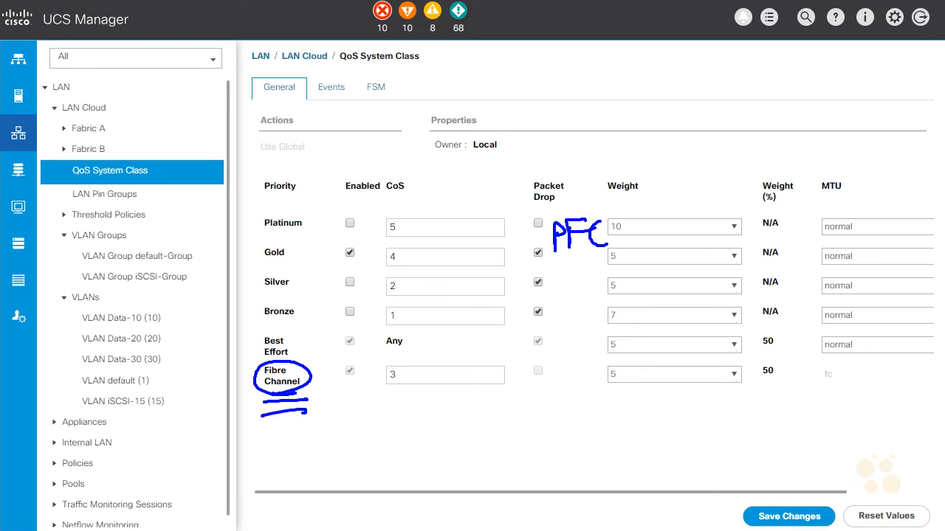
{"action": "key", "text": "Escape"}
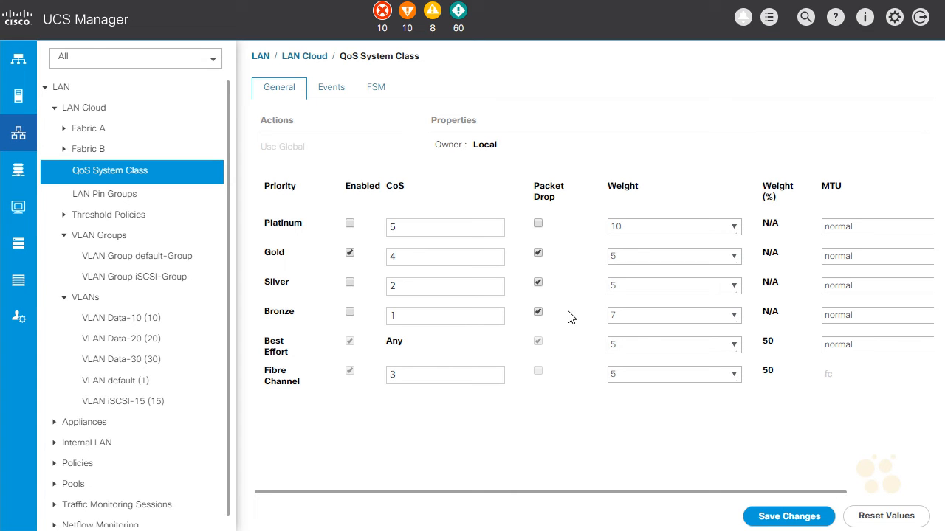
{"action": "left_click_drag", "start_coordinate": [556, 241], "coordinate": [557, 261]}
{"action": "mouse_move", "coordinate": [544, 244]}
{"action": "left_mouse_down"}
{"action": "mouse_move", "coordinate": [565, 239]}
{"action": "mouse_move", "coordinate": [580, 254]}
{"action": "left_mouse_up"}
{"action": "mouse_move", "coordinate": [584, 247]}
{"action": "left_mouse_down"}
{"action": "mouse_move", "coordinate": [585, 259]}
{"action": "mouse_move", "coordinate": [585, 247]}
{"action": "left_mouse_up"}
{"action": "mouse_move", "coordinate": [547, 273]}
{"action": "left_mouse_down"}
{"action": "mouse_move", "coordinate": [598, 266]}
{"action": "mouse_move", "coordinate": [576, 297]}
{"action": "mouse_move", "coordinate": [593, 280]}
{"action": "mouse_move", "coordinate": [608, 291]}
{"action": "mouse_move", "coordinate": [624, 272]}
{"action": "mouse_move", "coordinate": [646, 295]}
{"action": "left_mouse_up"}
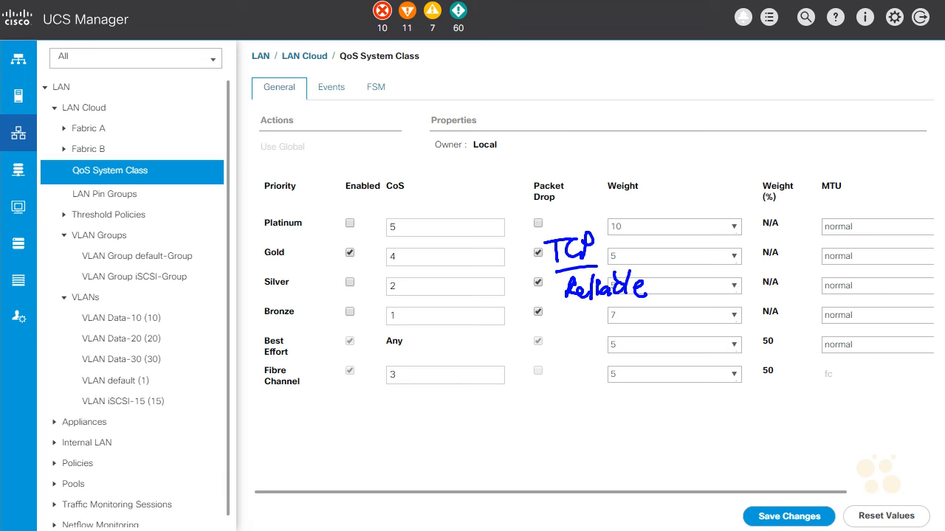
{"action": "mouse_move", "coordinate": [587, 214]}
{"action": "left_mouse_down"}
{"action": "mouse_move", "coordinate": [608, 195]}
{"action": "mouse_move", "coordinate": [597, 224]}
{"action": "left_mouse_up"}
{"action": "key", "text": "Escape"}
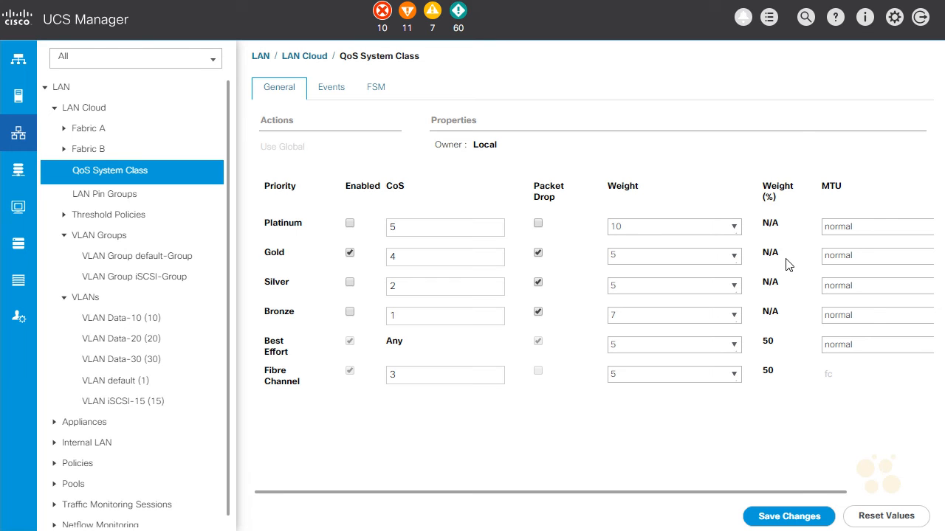
Set the MTU of the Gold priority to 9216 in the QoS System Class.
{"action": "double_click", "coordinate": [828, 256]}
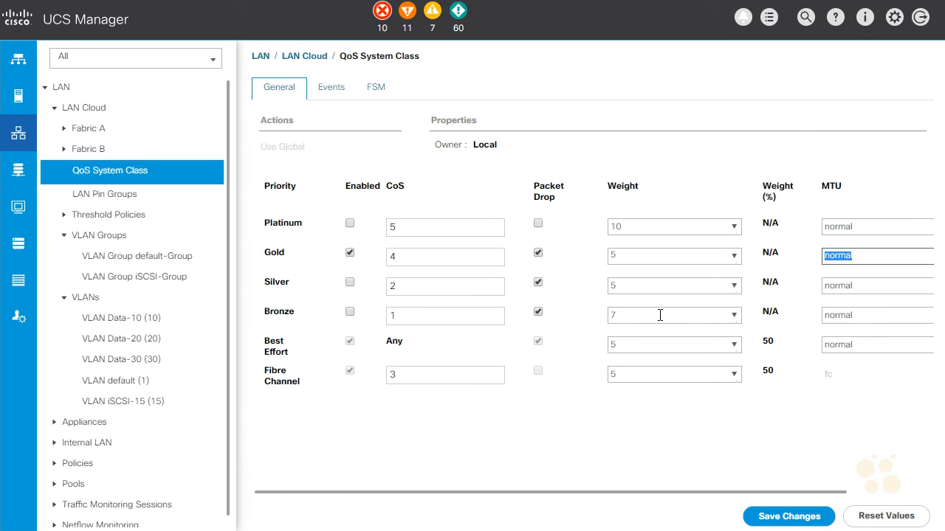
{"action": "type", "text": "9216"}
{"action": "left_click", "coordinate": [781, 285]}
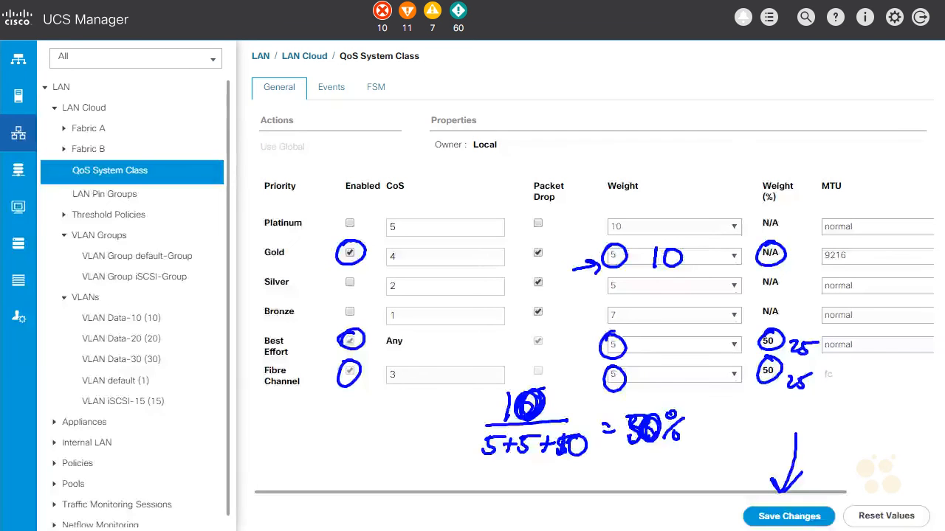
Set the weight of the Gold priority to 10 and save the QoS System Class changes.
{"action": "left_click", "coordinate": [611, 256]}
{"action": "key", "text": "shift+Home"}
{"action": "type", "text": "10"}
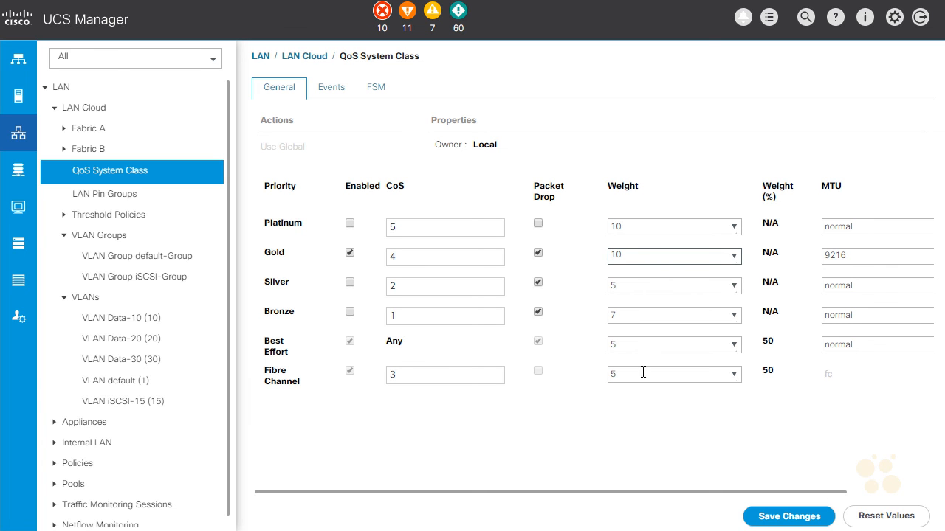
{"action": "left_click", "coordinate": [751, 519]}
{"action": "left_click", "coordinate": [526, 322]}
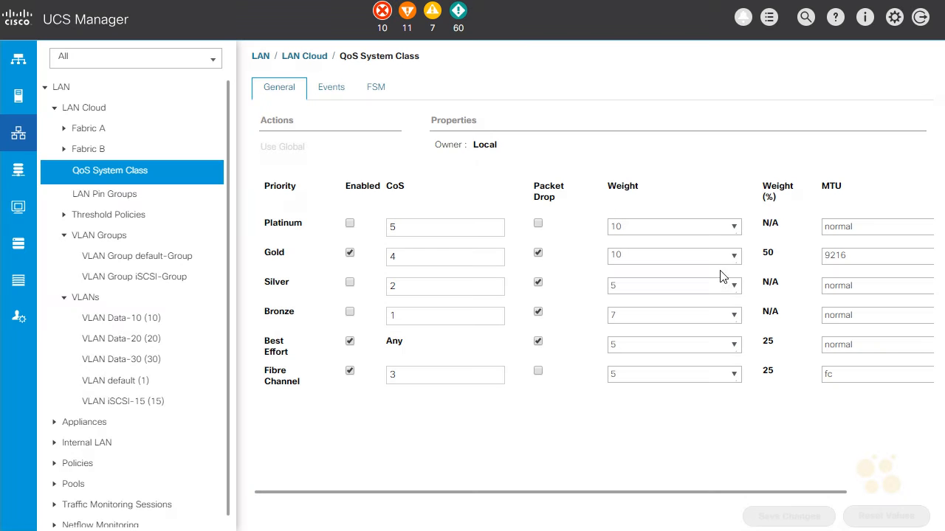
{"action": "left_click", "coordinate": [539, 314]}
Create a QoS policy named QOS-iSCSI with Gold priority under the root LAN policies.
{"action": "scroll", "coordinate": [133, 395], "scroll_direction": "down", "scroll_amount": 1}
{"action": "left_click", "coordinate": [55, 455]}
{"action": "scroll", "coordinate": [59, 457], "scroll_direction": "down", "scroll_amount": 5}
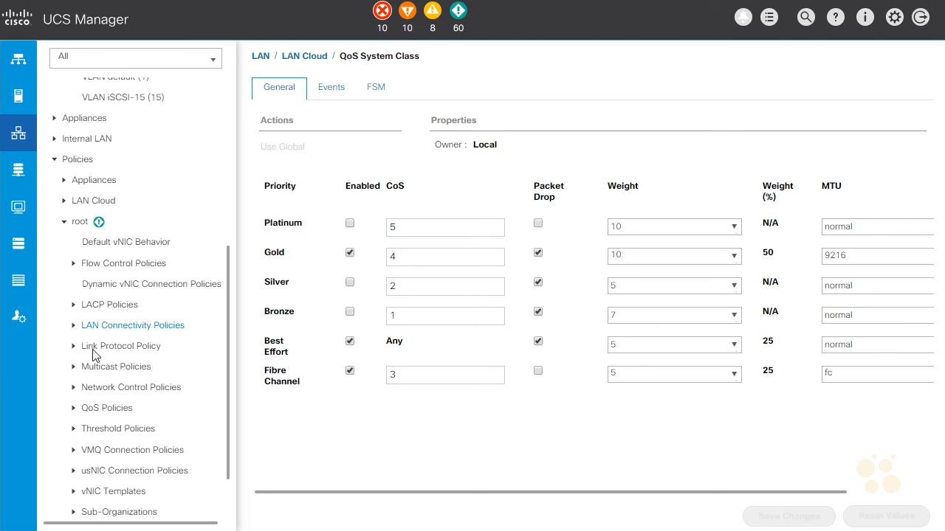
{"action": "left_click", "coordinate": [97, 410]}
{"action": "right_click", "coordinate": [118, 413]}
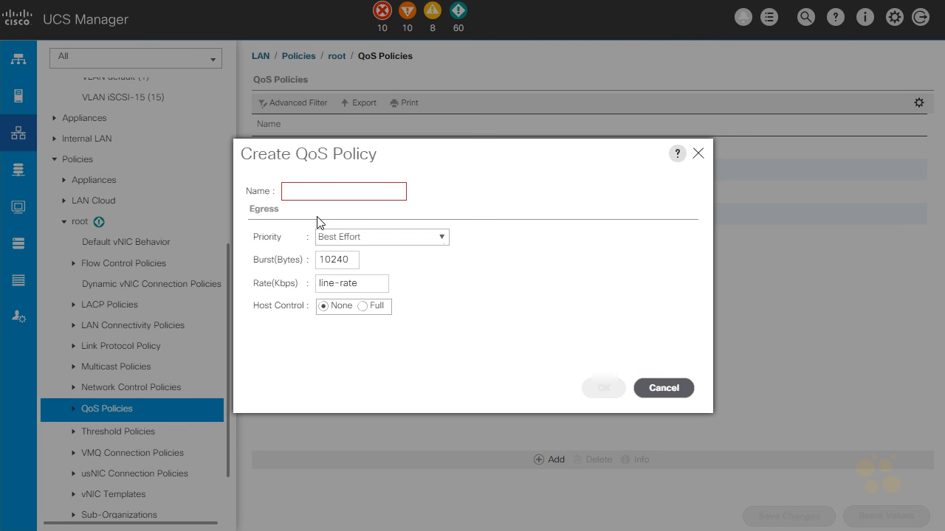
{"action": "left_click", "coordinate": [323, 191]}
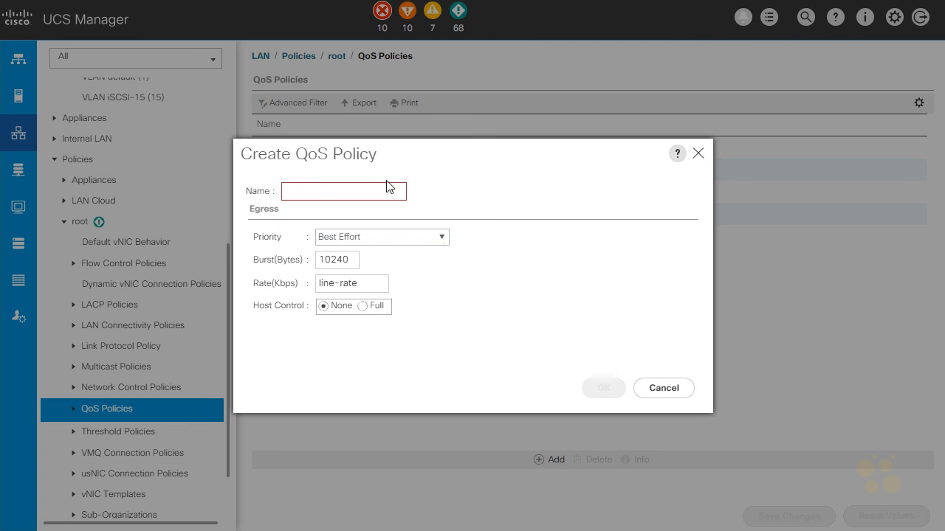
{"action": "type", "text": "QOS-iSCSI"}
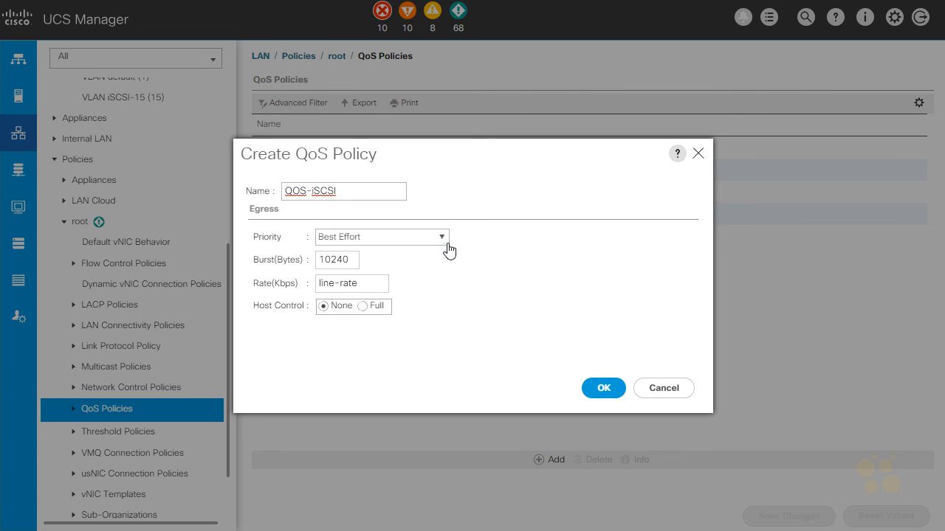
{"action": "left_click", "coordinate": [447, 249]}
{"action": "left_click", "coordinate": [381, 302]}
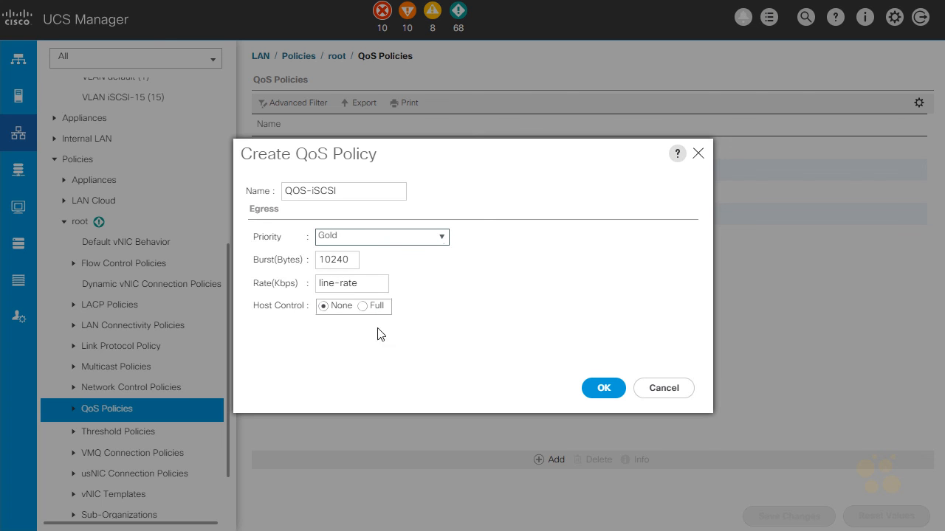
{"action": "left_click", "coordinate": [605, 389]}
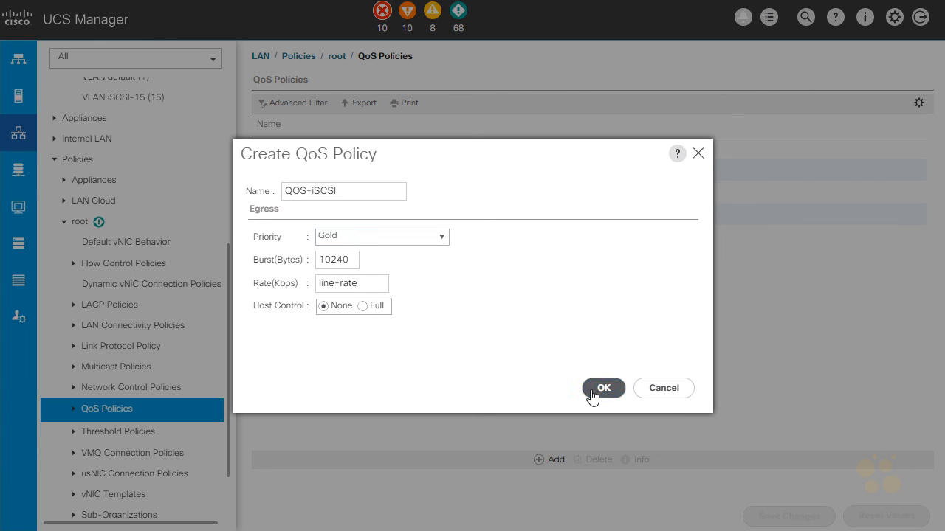
{"action": "left_click", "coordinate": [553, 313]}
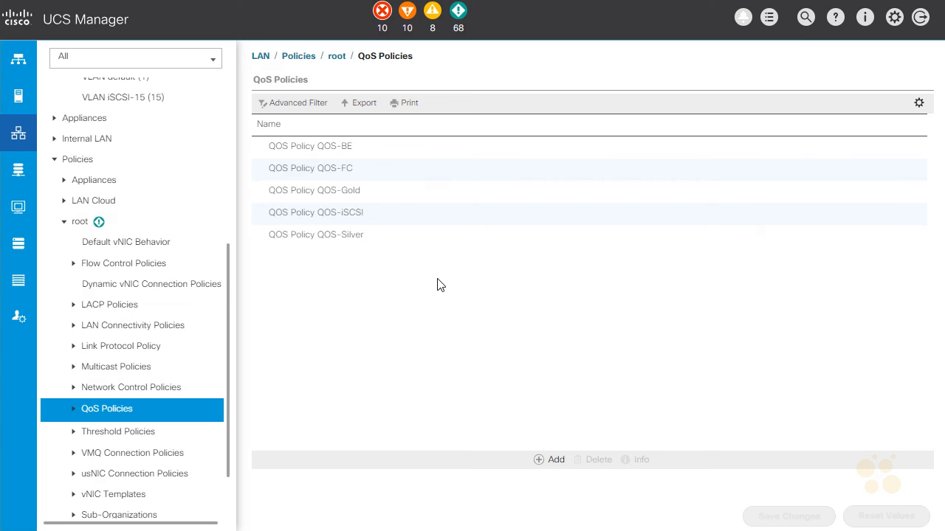